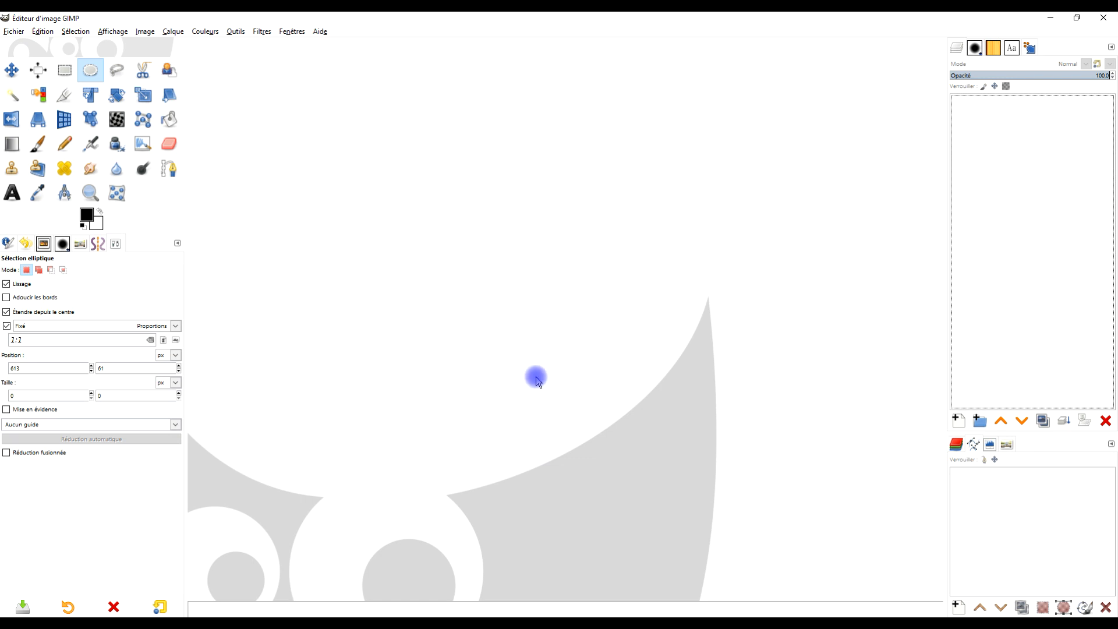
# Switch to the browser, like the Pixabay photo of the seated hiker and open its 1920-pixel-wide version.
pyautogui.click(43, 623)
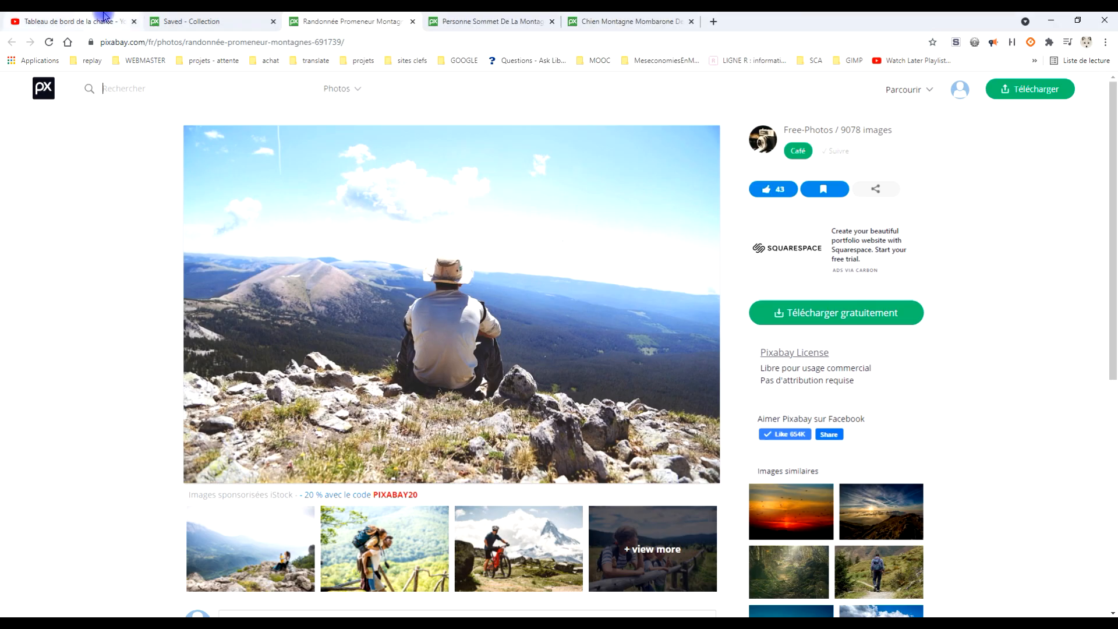
pyautogui.click(778, 188)
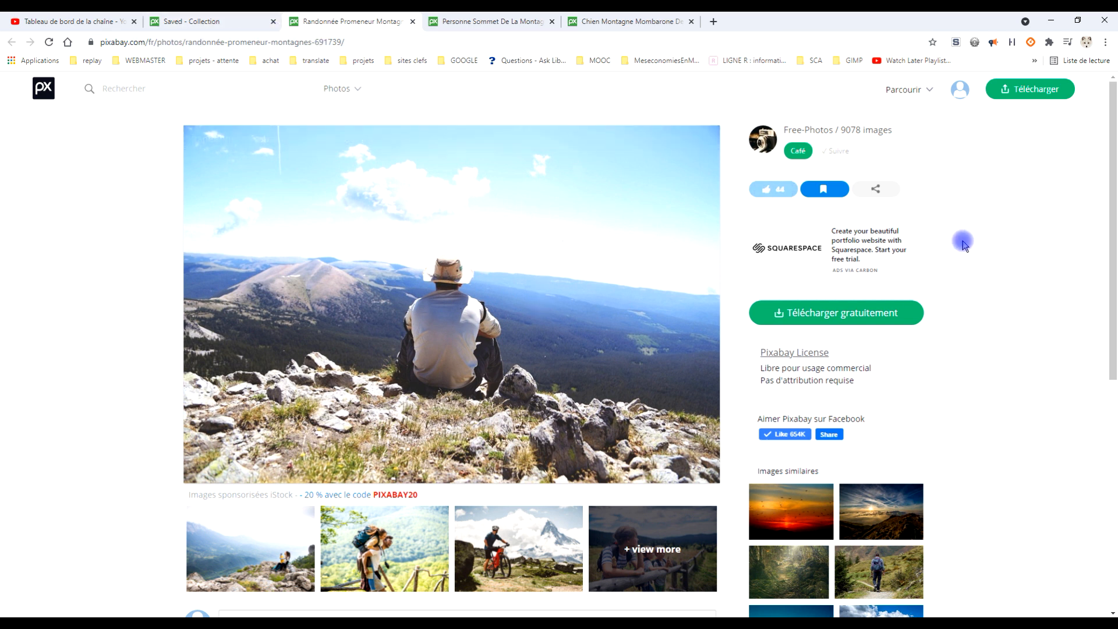
pyautogui.click(879, 321)
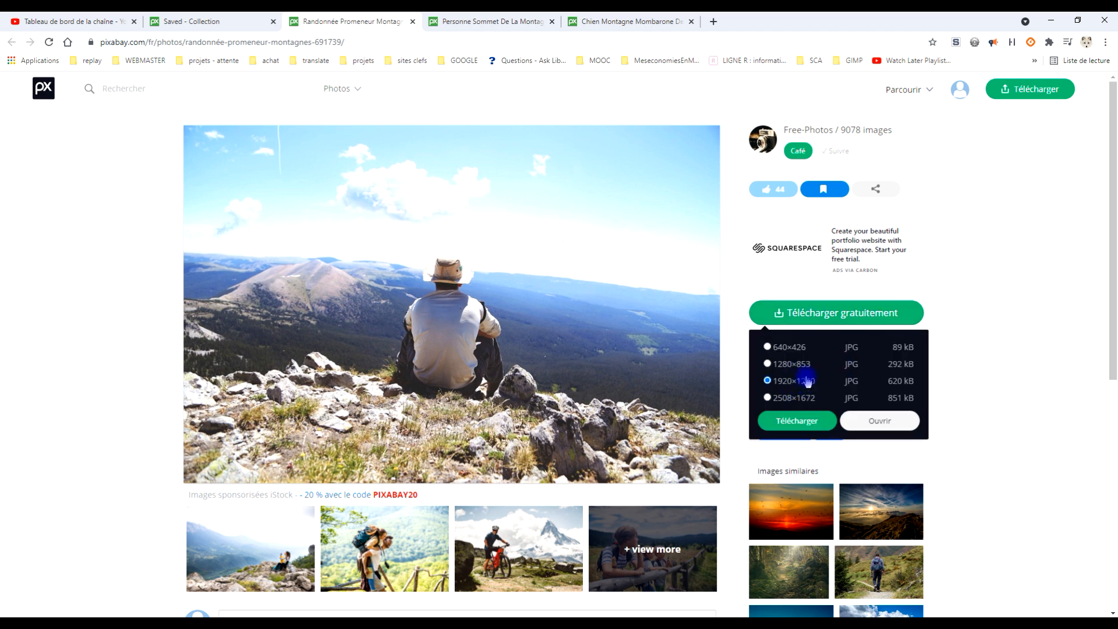
pyautogui.click(885, 422)
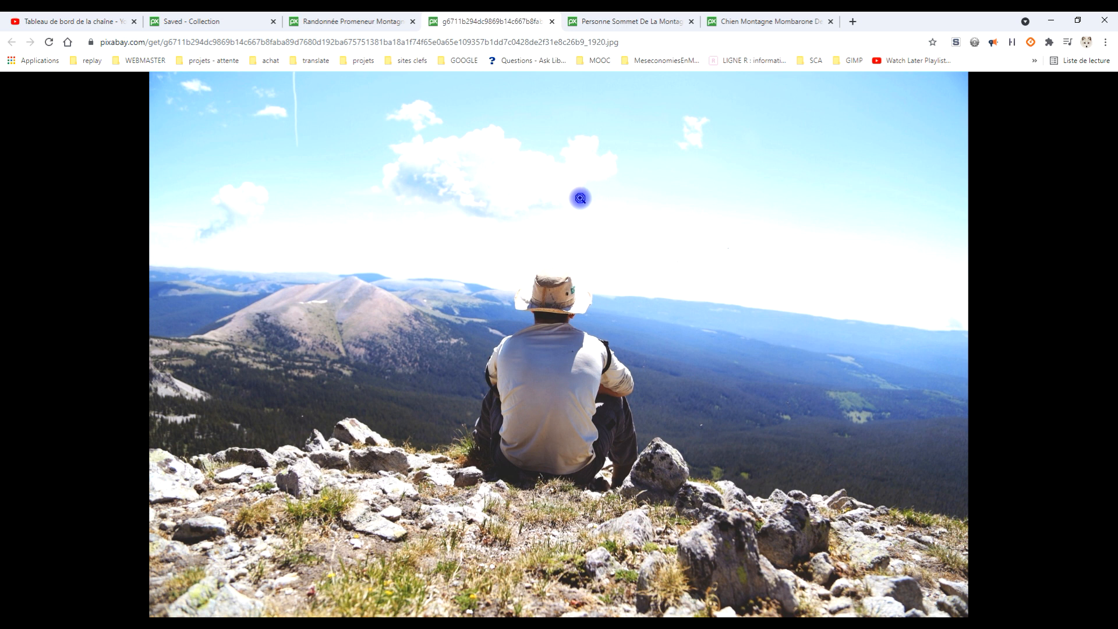
# Copy the full-size hiker photo and paste it into GIMP as a new image.
pyautogui.rightClick(581, 199)
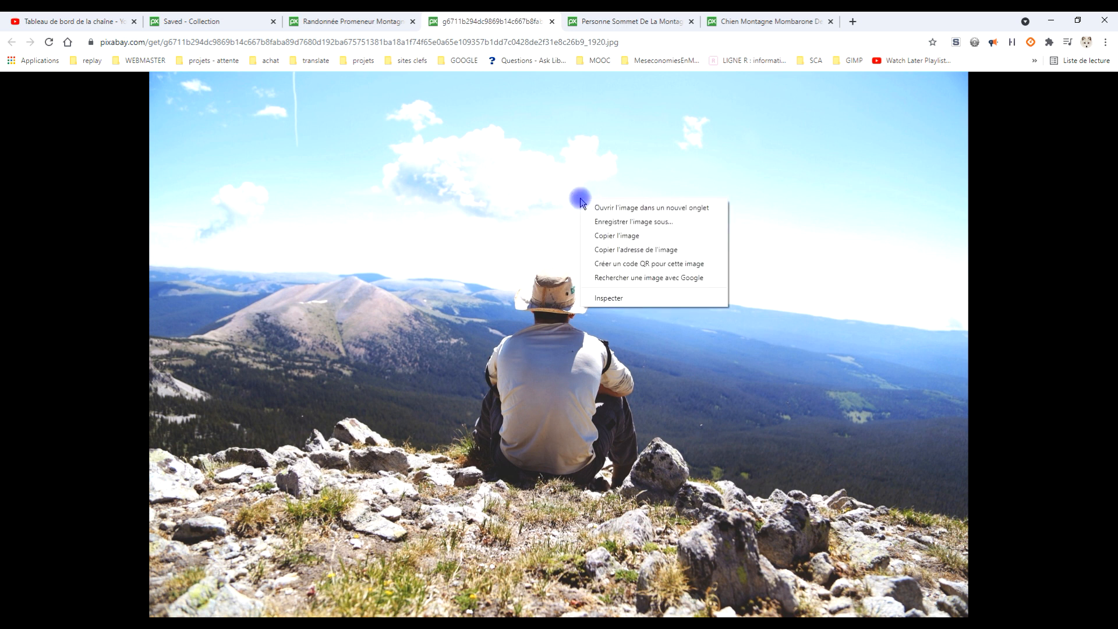
pyautogui.click(629, 236)
pyautogui.hotkey('alt', 'Tab')
pyautogui.click(42, 31)
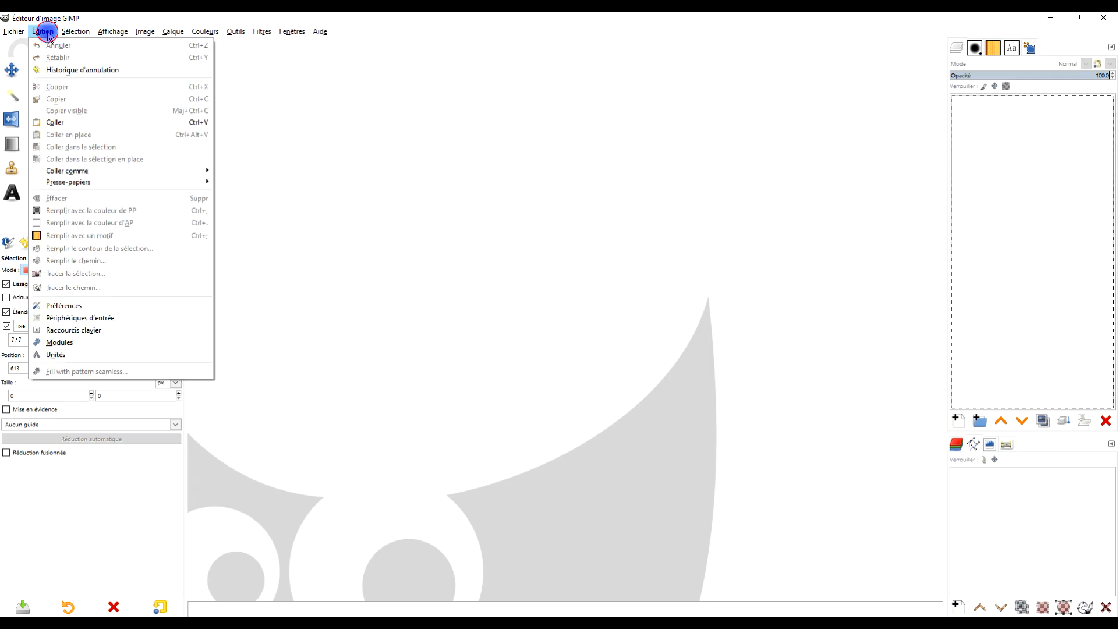
pyautogui.moveTo(118, 174)
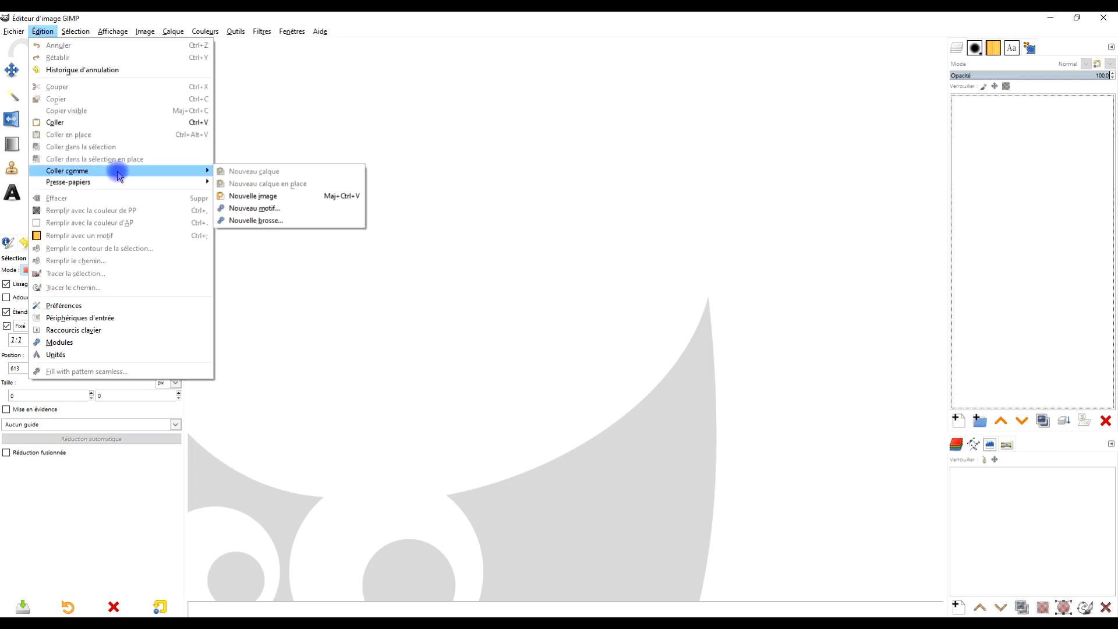
pyautogui.click(277, 198)
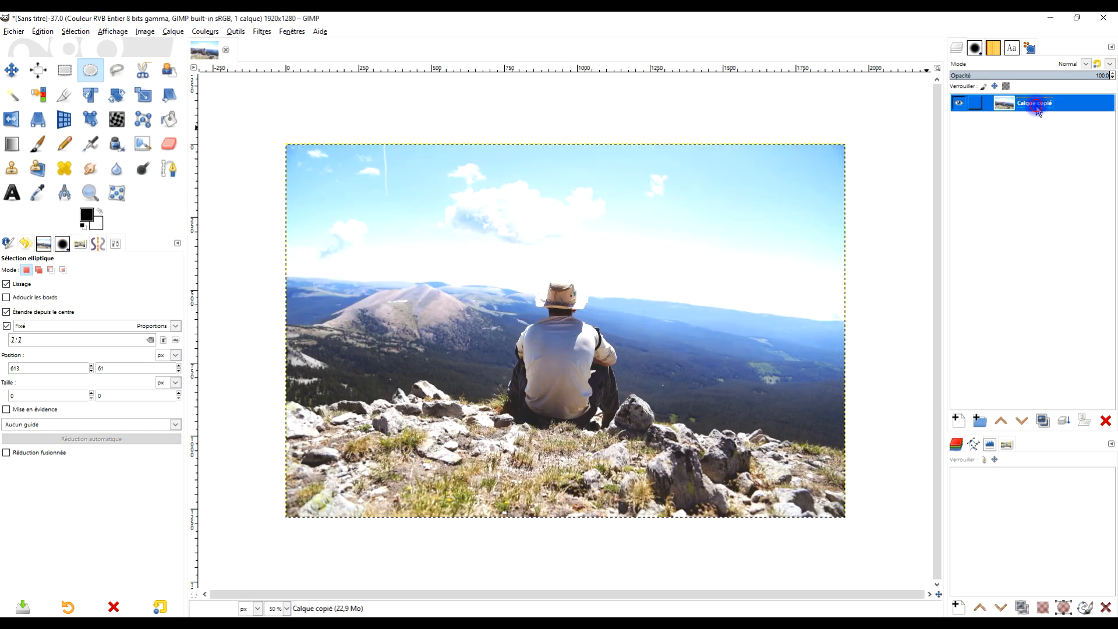
# Rename the pasted photo layer as ORIGINAL.
pyautogui.doubleClick(1040, 105)
pyautogui.write('ORIGINAL')
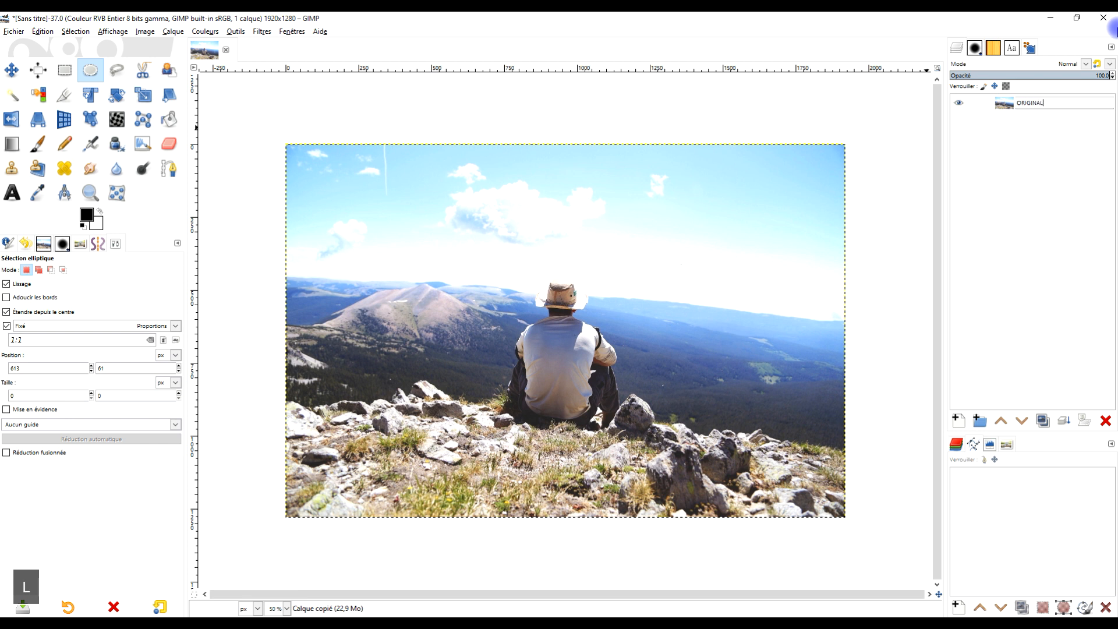
pyautogui.press('Return')
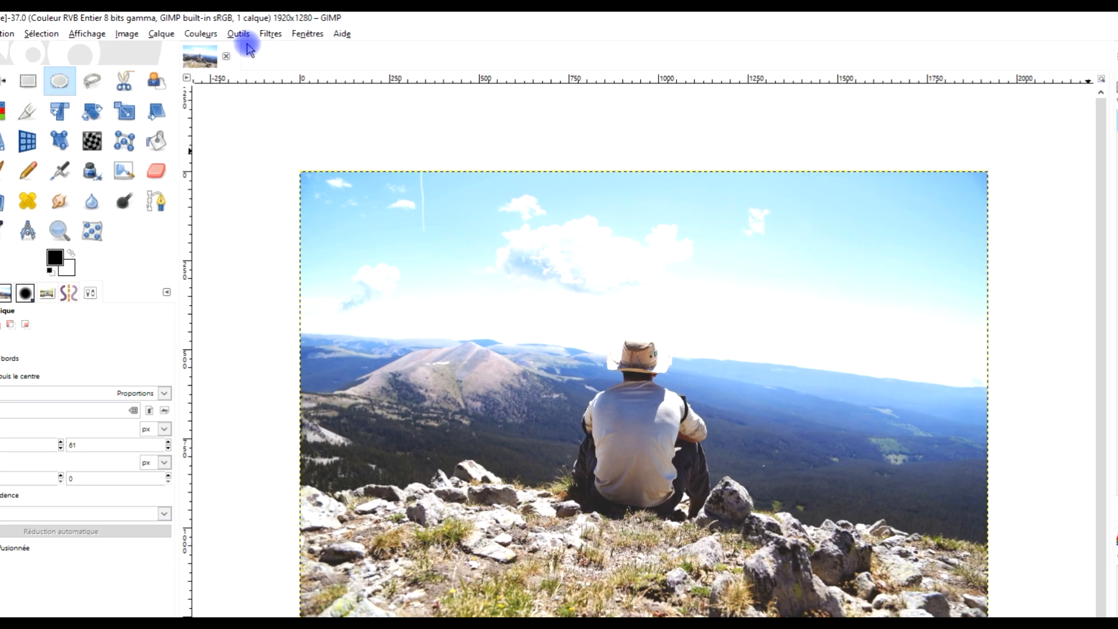
# Open the G'MIC-Qt filter collection and search its filters for FRAC.
pyautogui.click(261, 31)
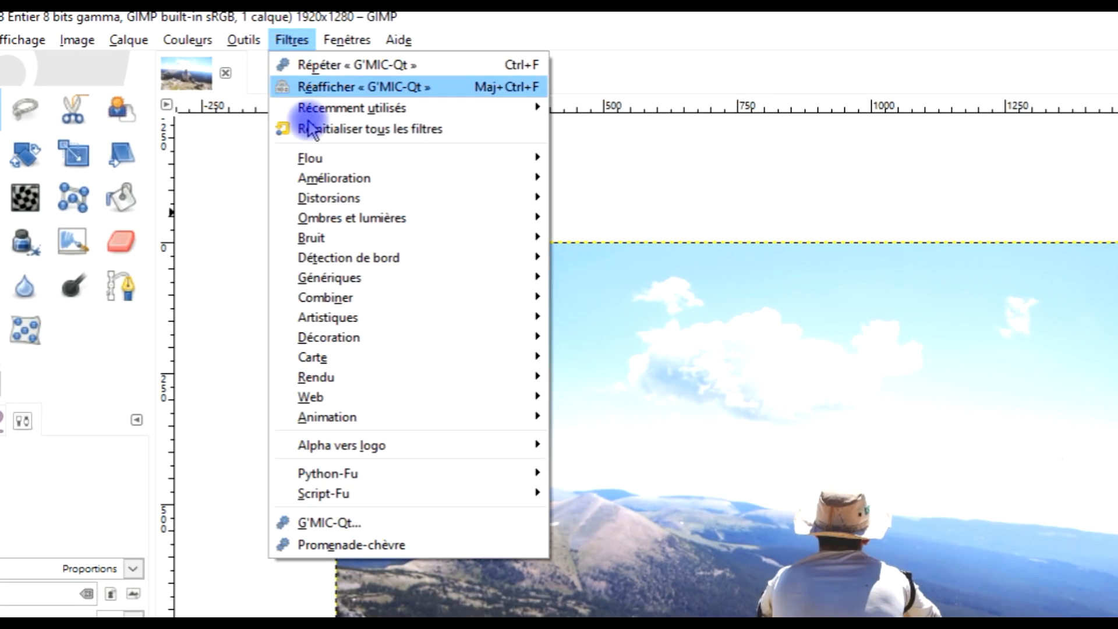
pyautogui.click(349, 527)
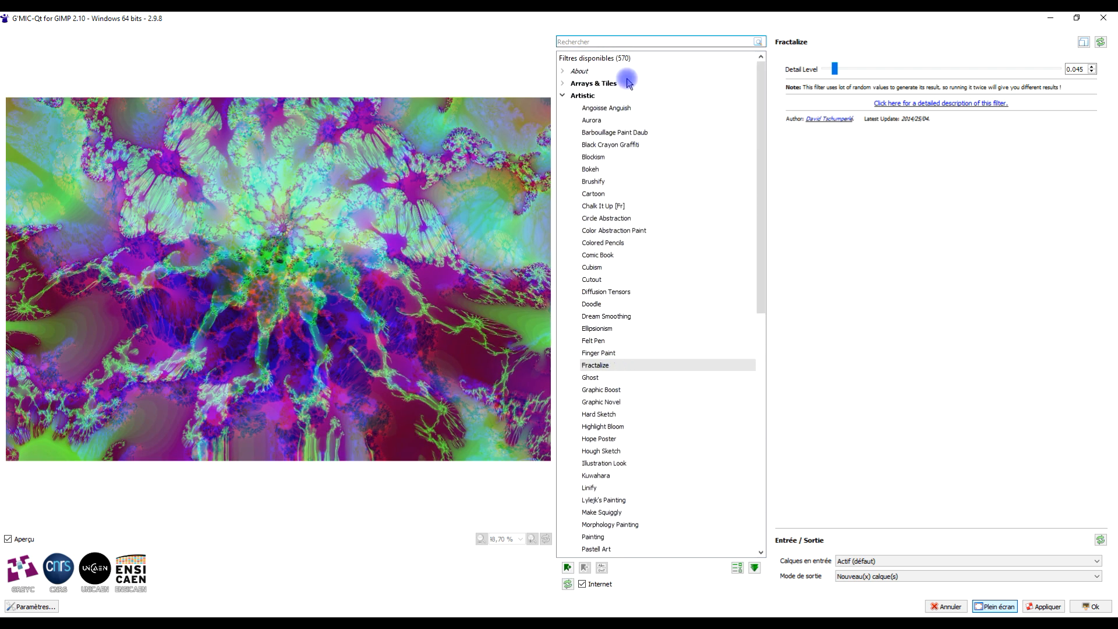
pyautogui.write('FRA')
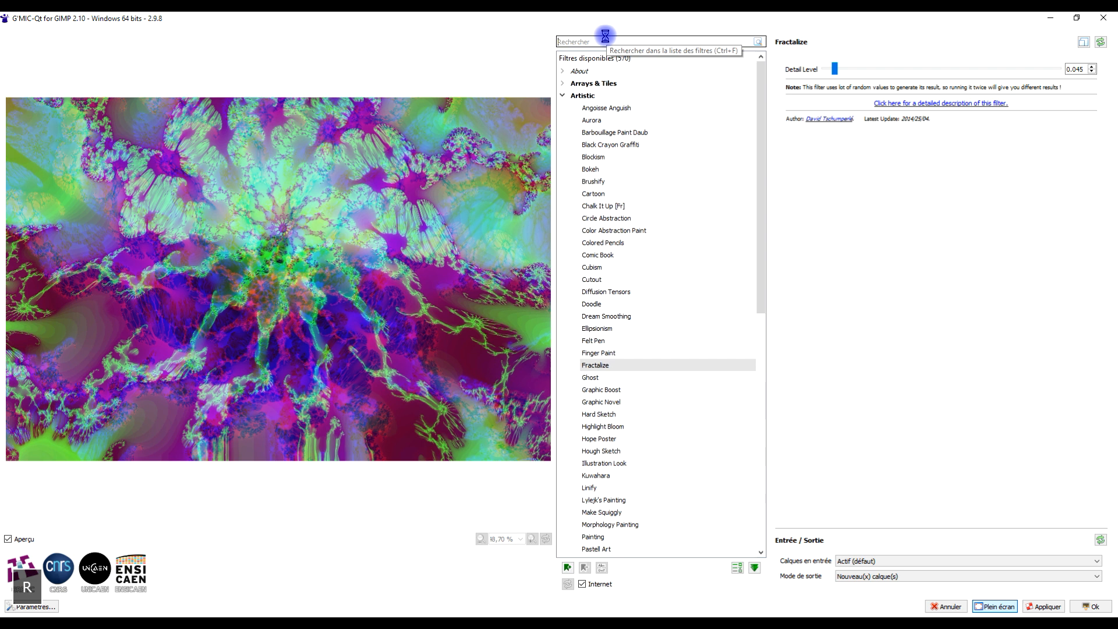
pyautogui.write('C')
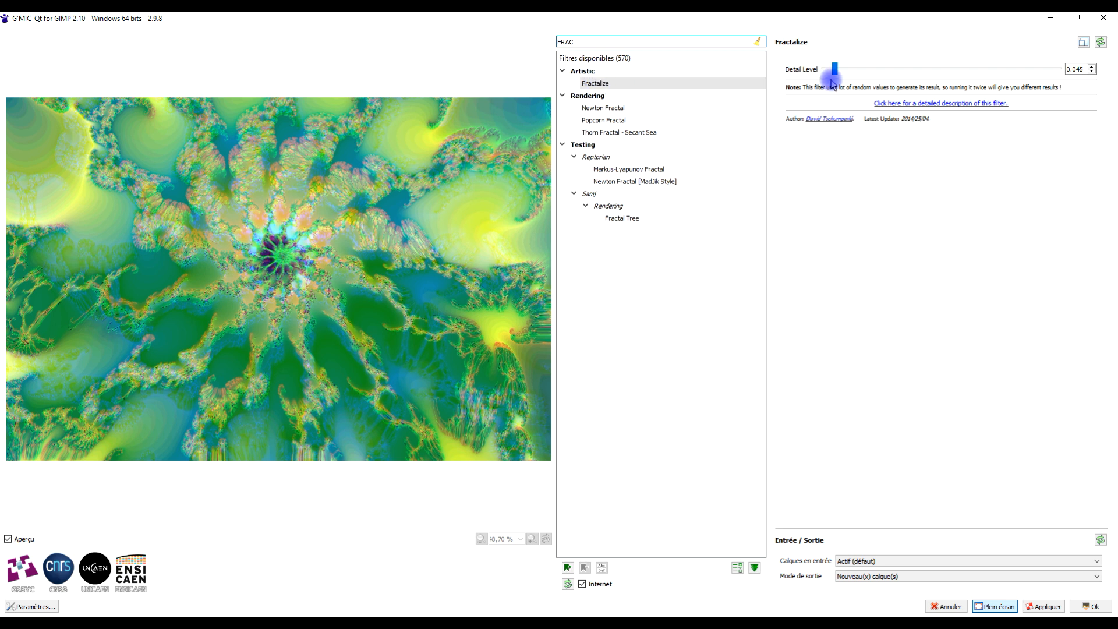
# Apply the Fractalize filter with its default detail level of 0.8, sending the output to a new layer.
pyautogui.click(1100, 42)
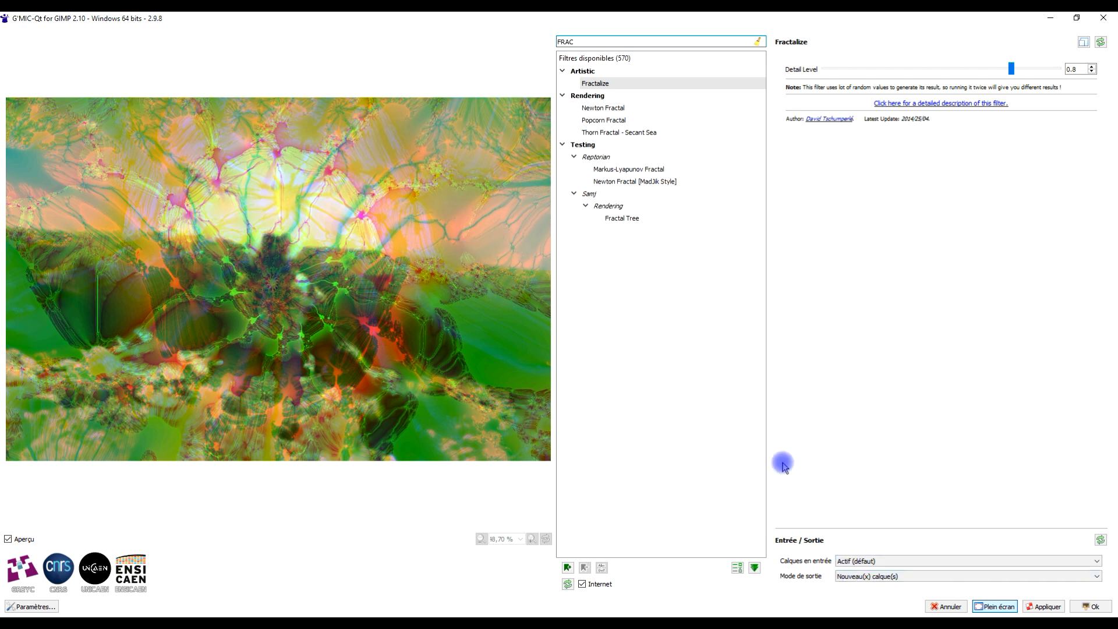
pyautogui.click(879, 576)
pyautogui.click(879, 577)
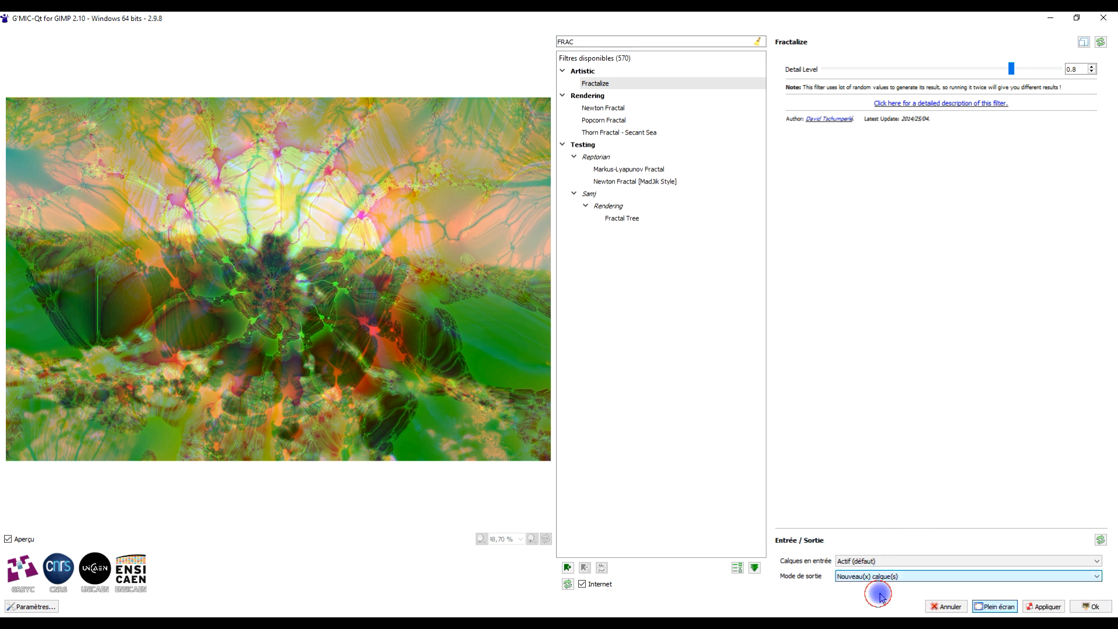
pyautogui.click(1083, 607)
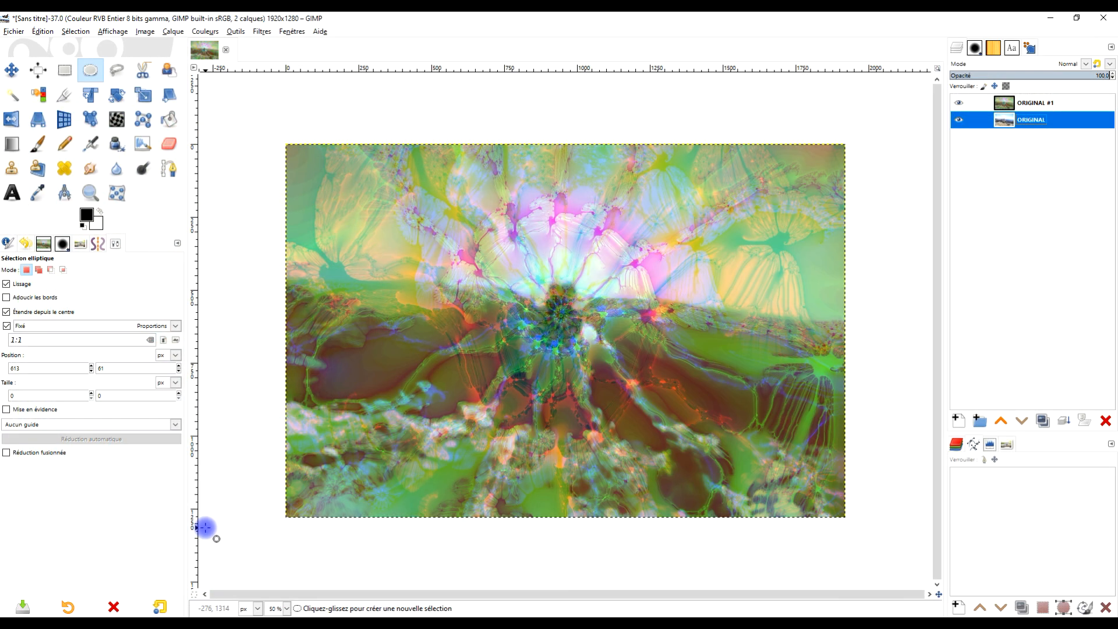
# Compare the fractalized layer with the original photo by switching the upper layer's visibility off and on.
pyautogui.click(1004, 104)
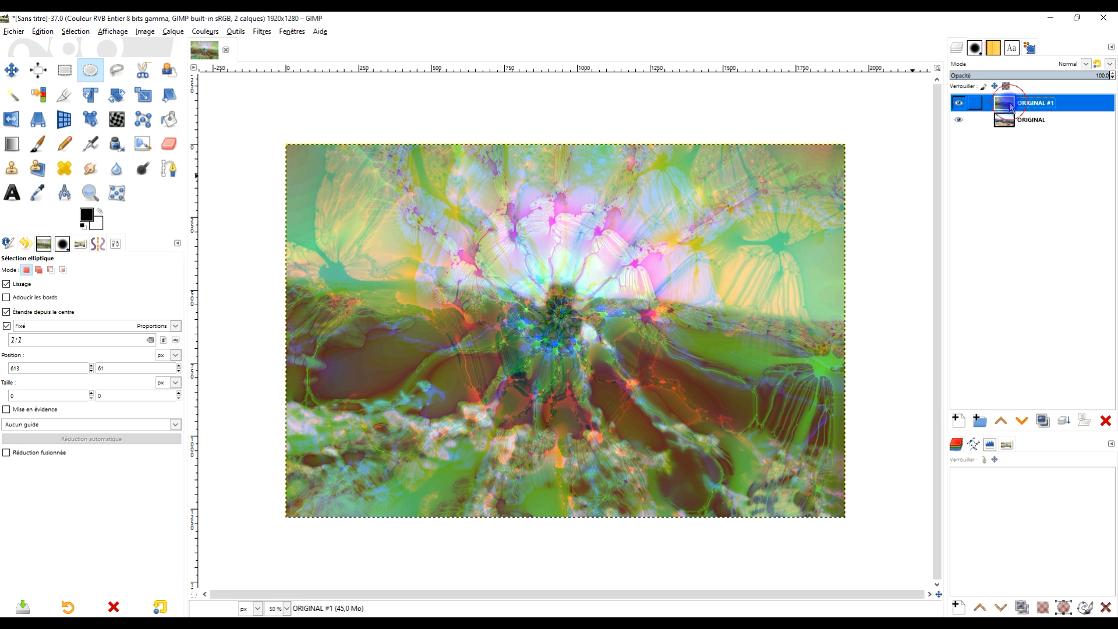
pyautogui.click(958, 104)
pyautogui.click(958, 103)
pyautogui.click(958, 104)
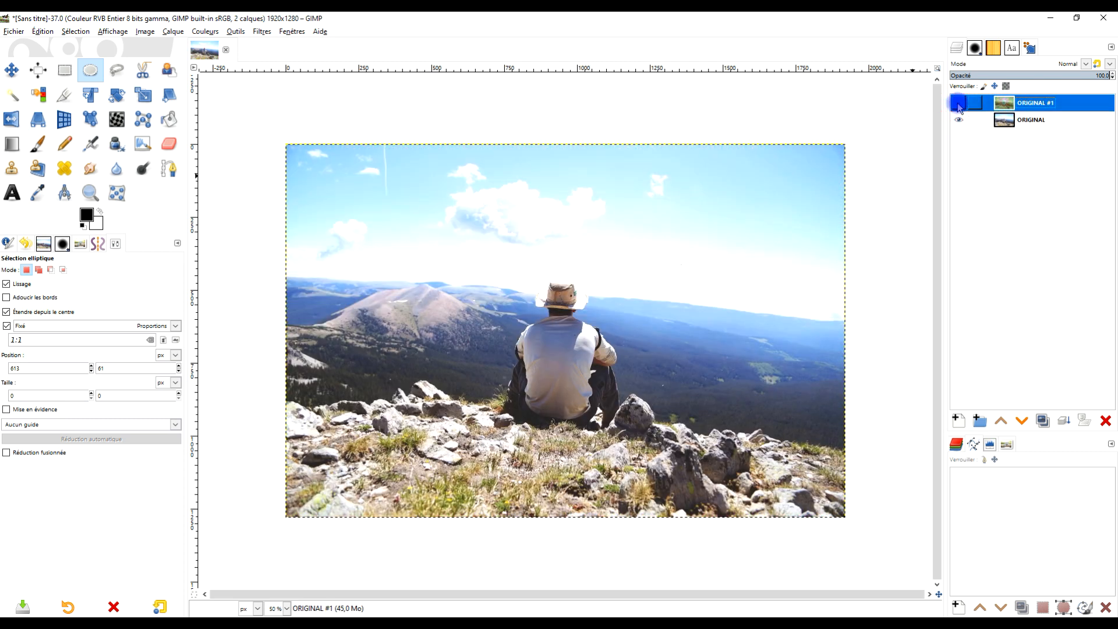
pyautogui.click(958, 105)
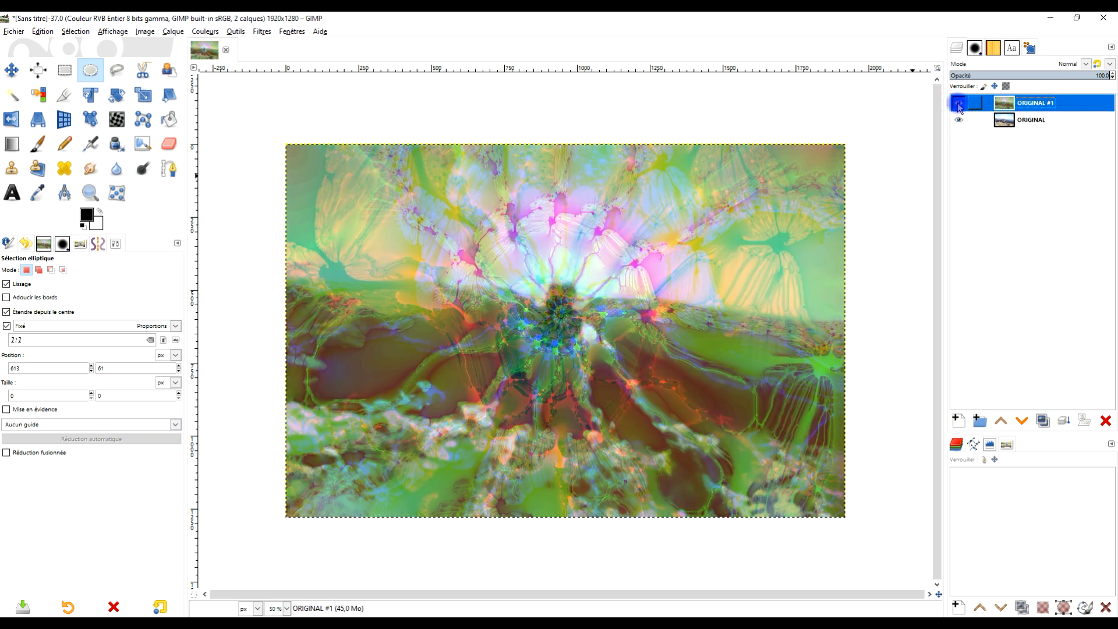
pyautogui.click(960, 105)
pyautogui.click(959, 105)
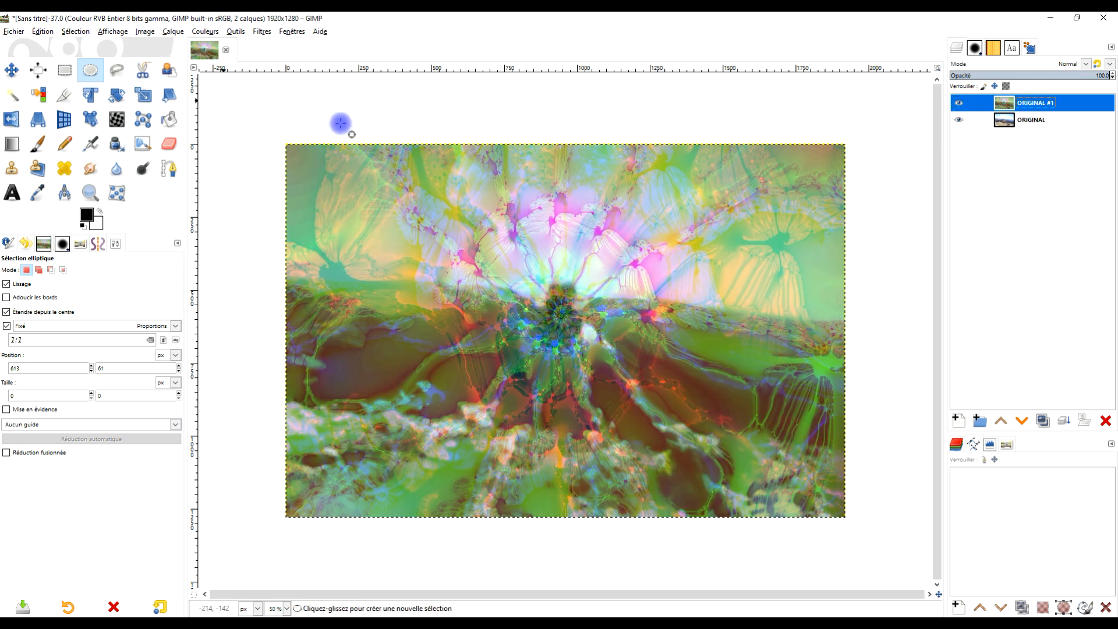
# Rename the fractalized layer as FRACTALIZE.
pyautogui.rightClick(1004, 105)
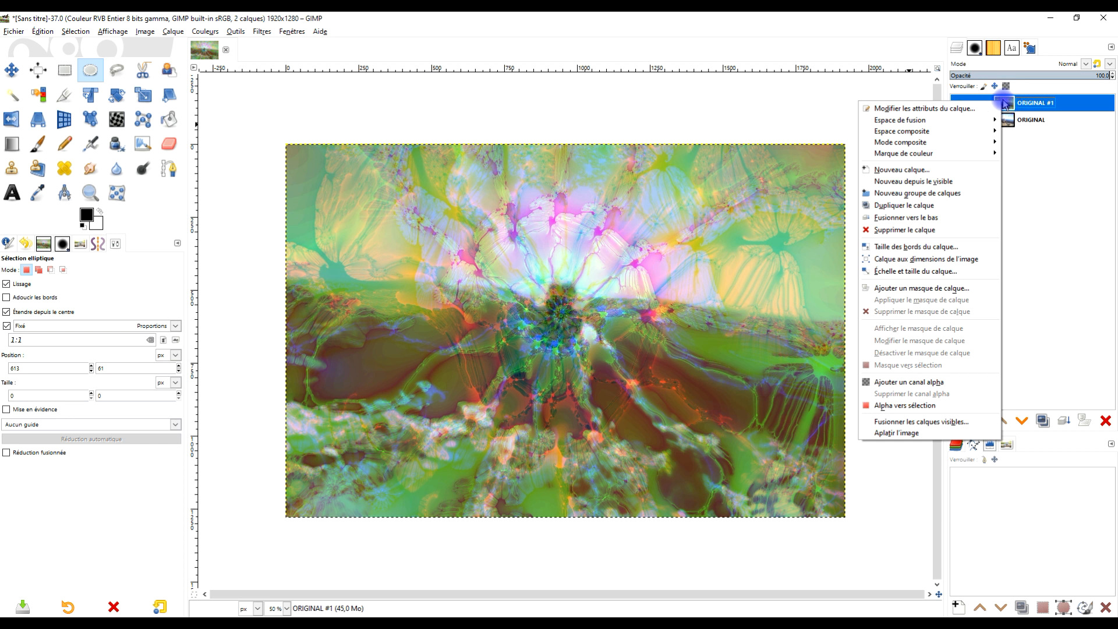
pyautogui.doubleClick(1042, 102)
pyautogui.write('FRACTALIZE')
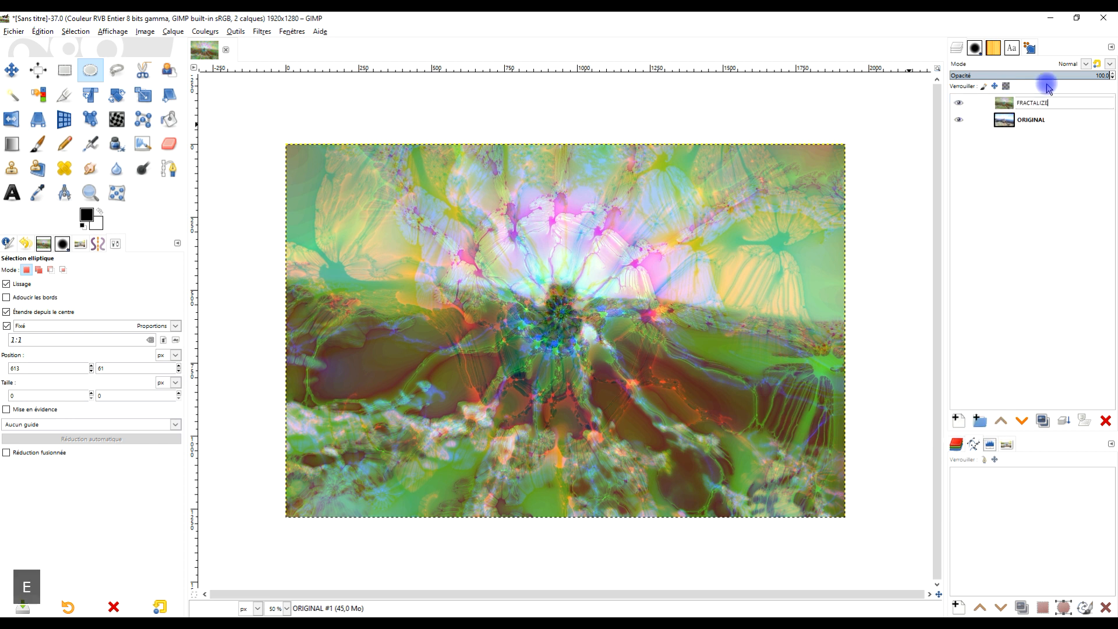
pyautogui.press('Return')
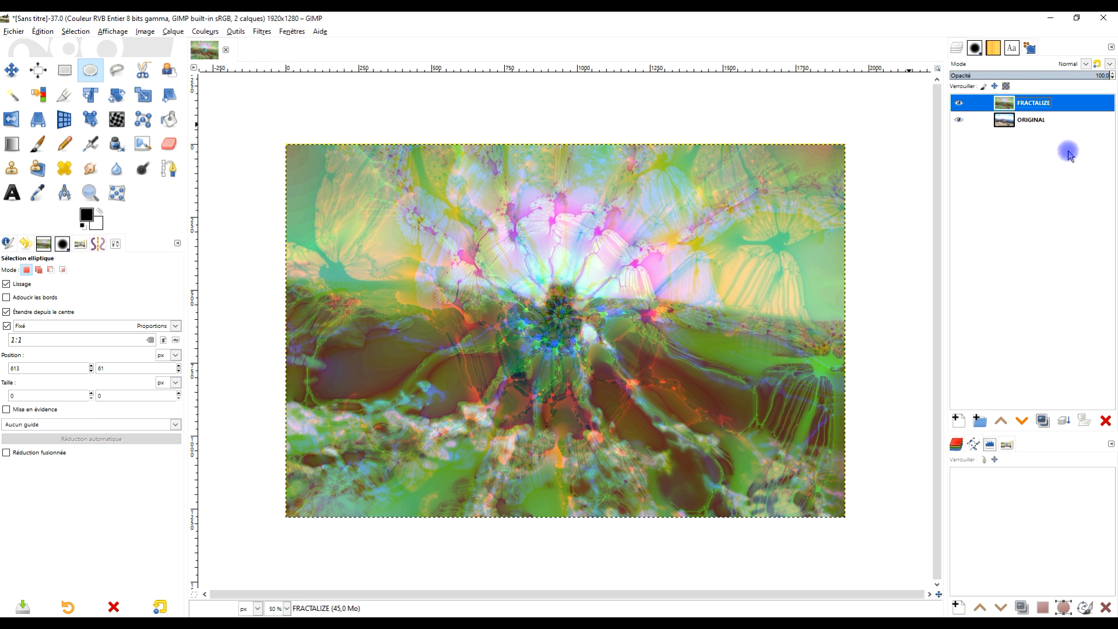
# Hide the FRACTALIZE layer and repeat the last G'MIC-Qt filter on the ORIGINAL layer.
pyautogui.click(262, 31)
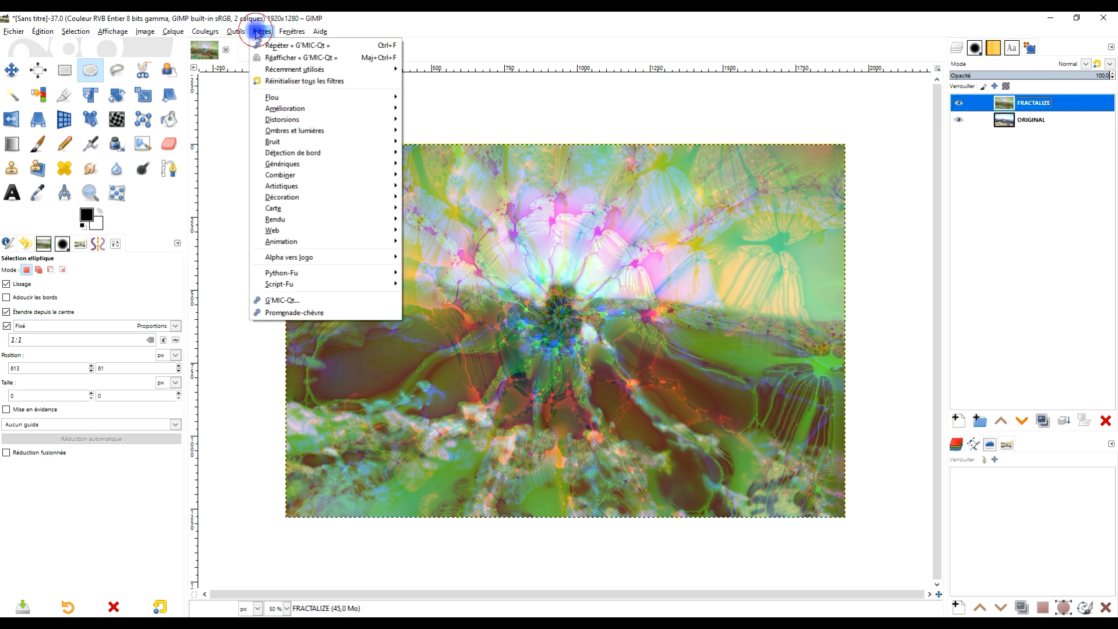
pyautogui.click(980, 200)
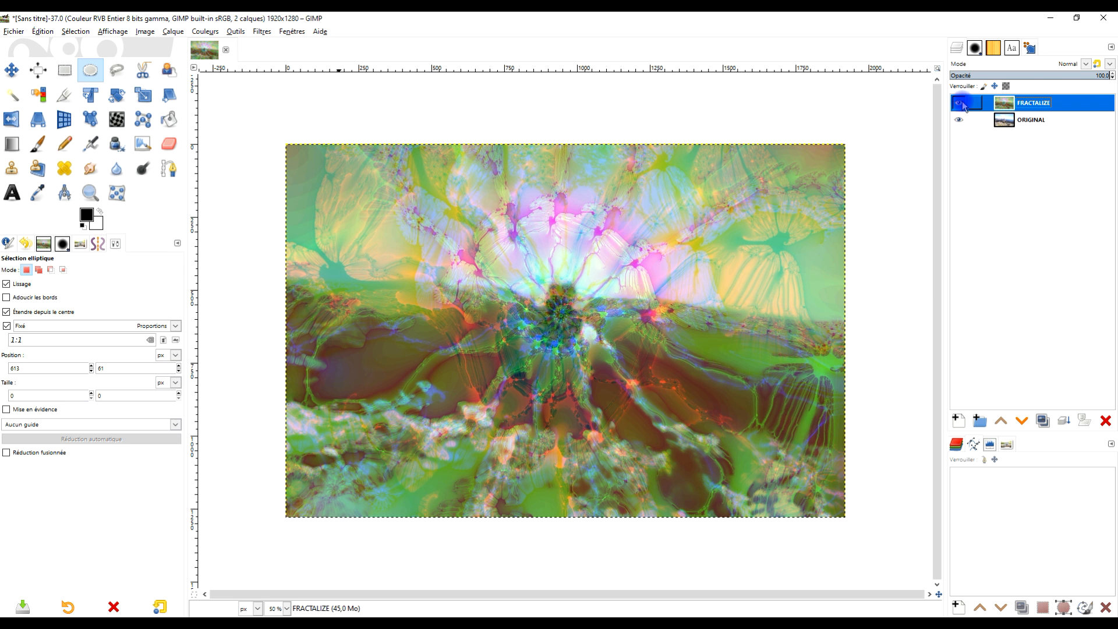
pyautogui.click(960, 103)
pyautogui.click(1013, 119)
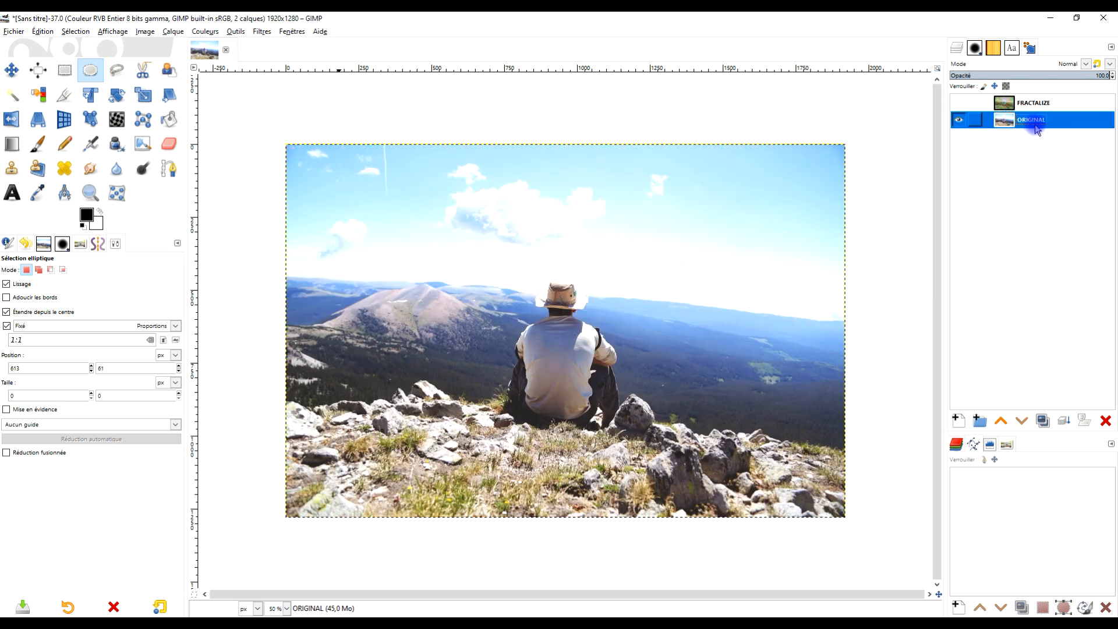
pyautogui.click(260, 31)
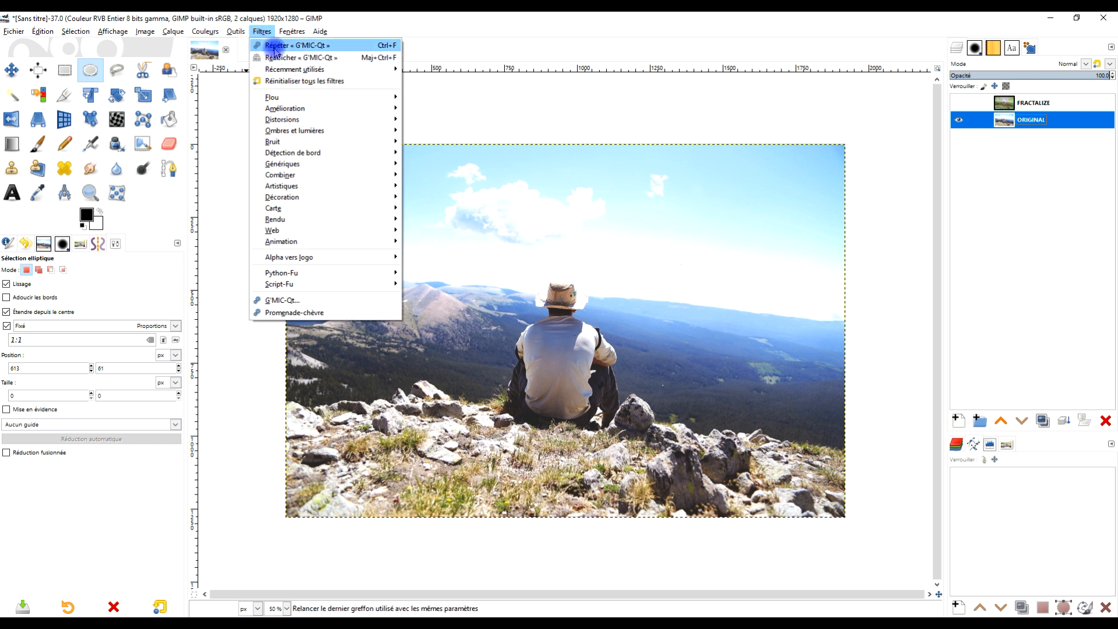
pyautogui.click(274, 46)
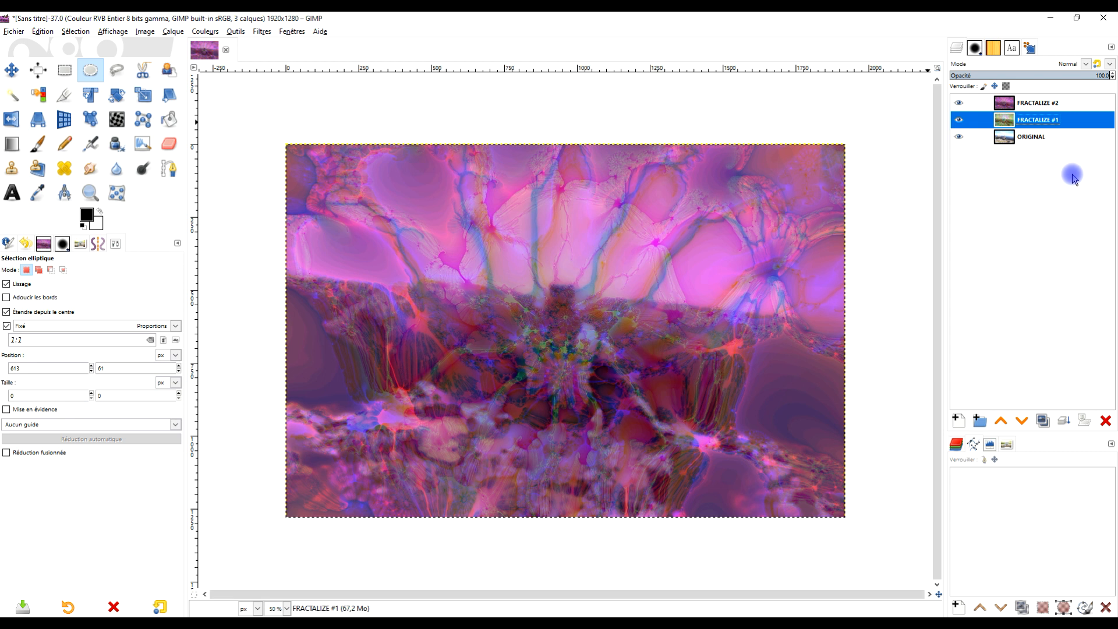
# Hide the FRACTALIZE #2 layer and add a white, full-opacity layer mask to FRACTALIZE #1.
pyautogui.click(958, 104)
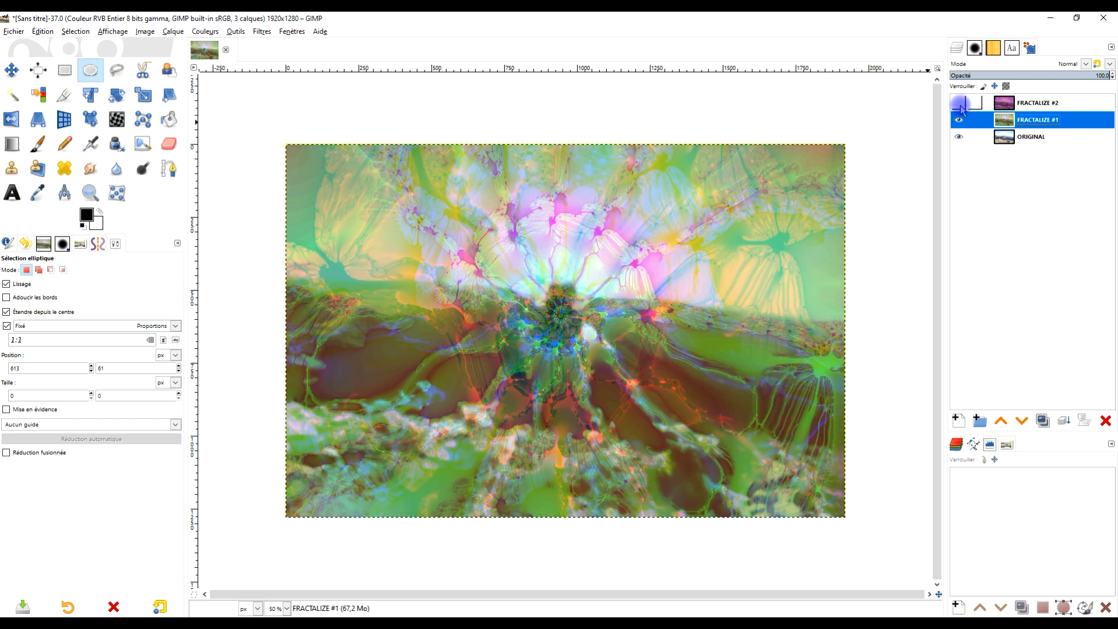
pyautogui.rightClick(1004, 120)
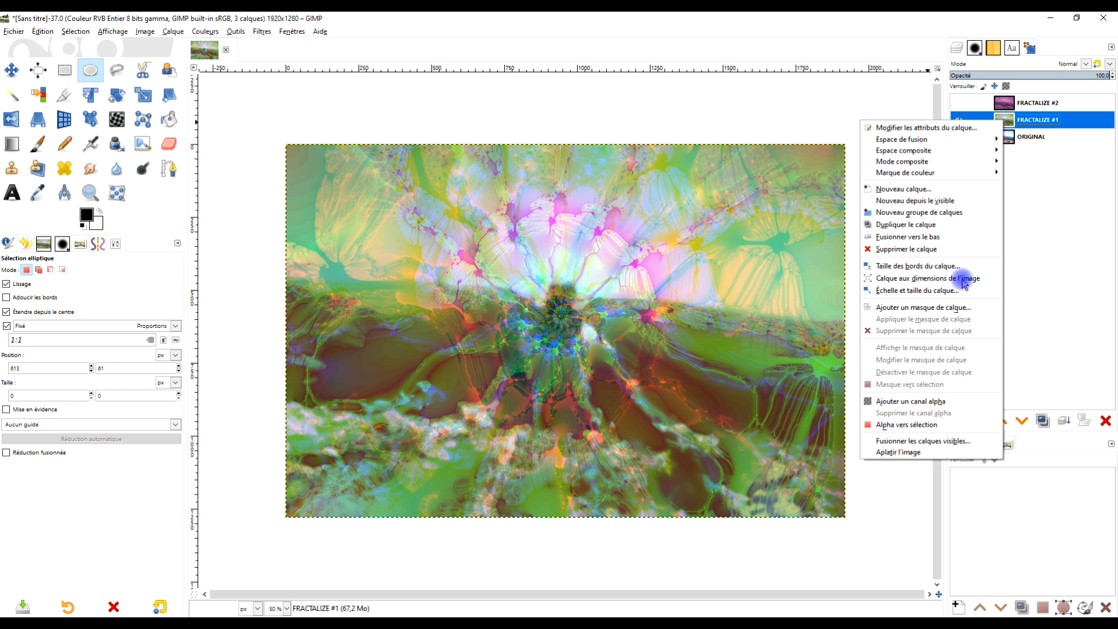
pyautogui.click(936, 307)
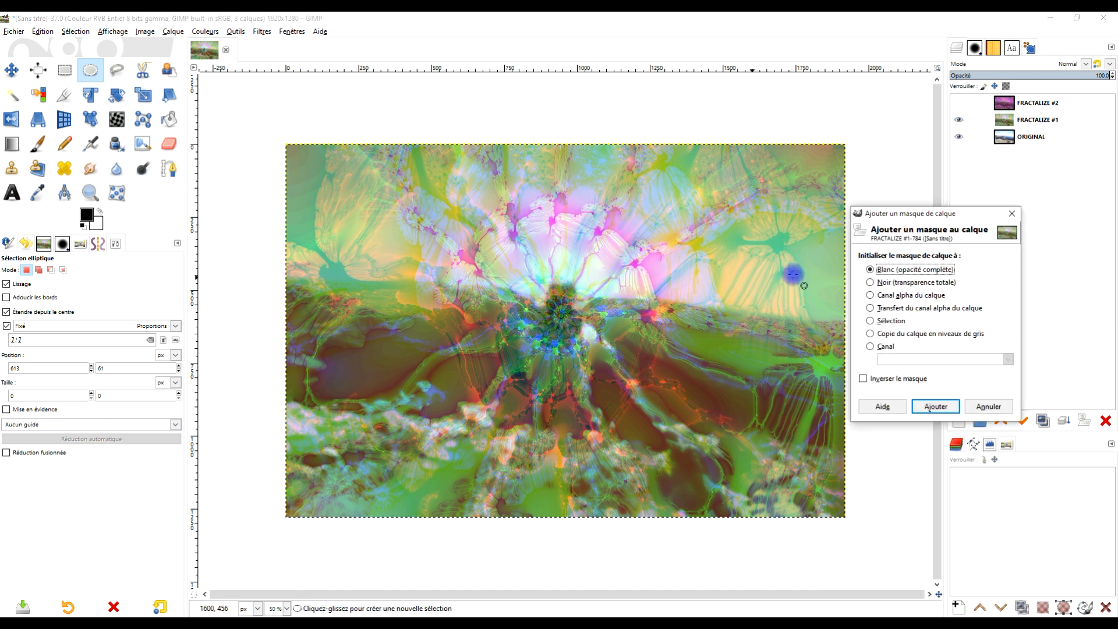
pyautogui.click(932, 406)
# Apply a black-to-white radial gradient about 1027 px long on the FRACTALIZE #2 mask, ending at about X 1128, Y 786.
pyautogui.click(36, 147)
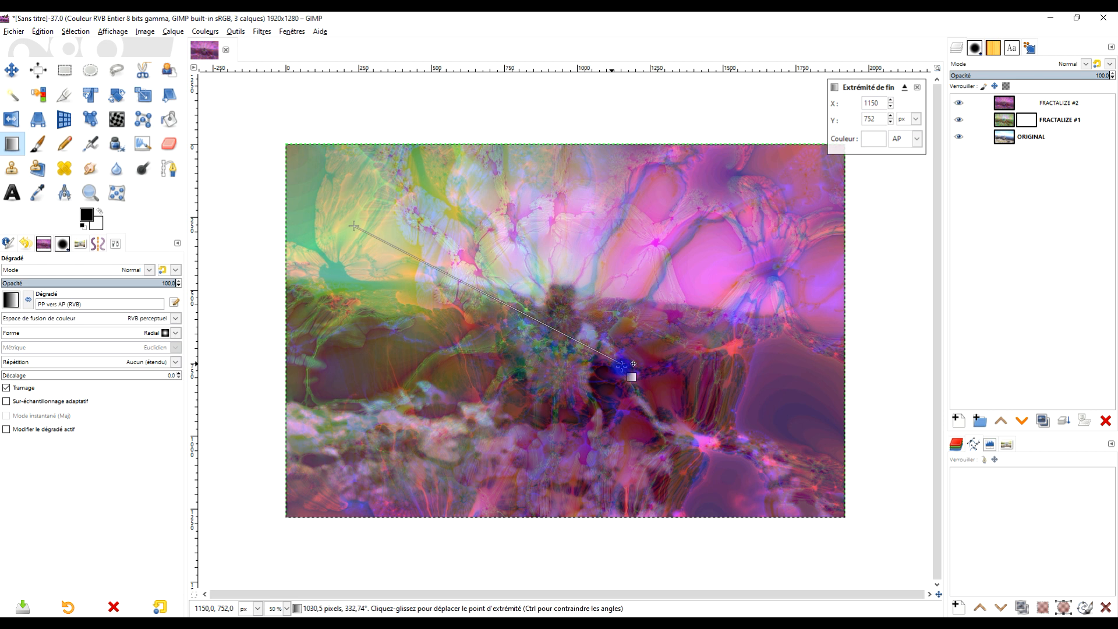
pyautogui.moveTo(621, 363); pyautogui.dragTo(616, 374)
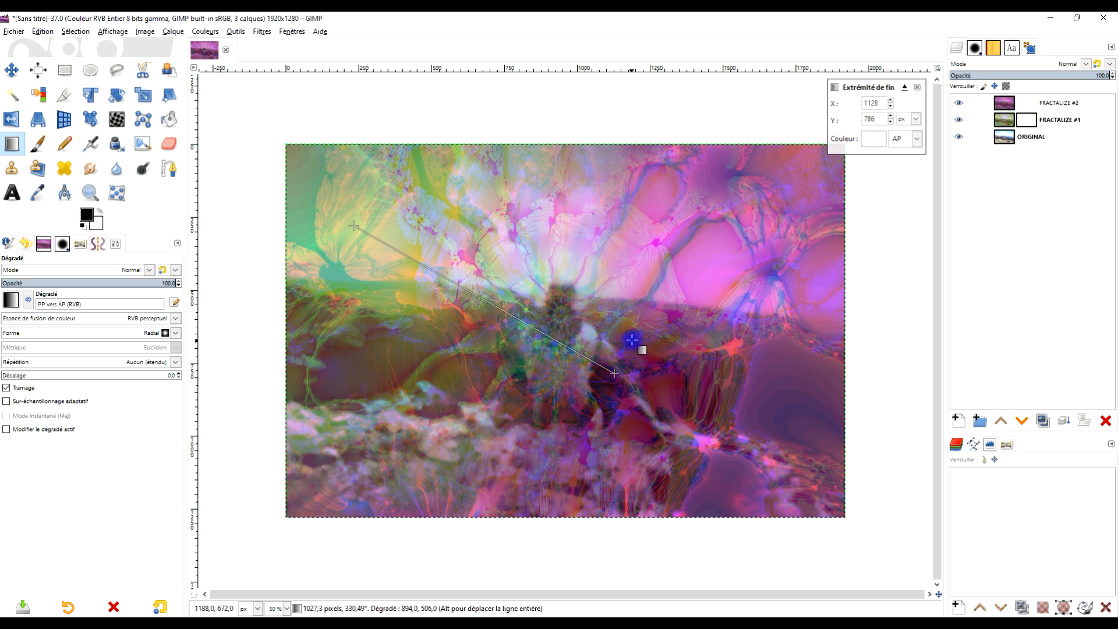
pyautogui.press('Return')
# Apply a black-to-white linear gradient on the FRACTALIZE #1 mask, running from the image's lower-right area to its upper-left area, and adjust both endpoints.
pyautogui.moveTo(795, 464); pyautogui.dragTo(428, 246)
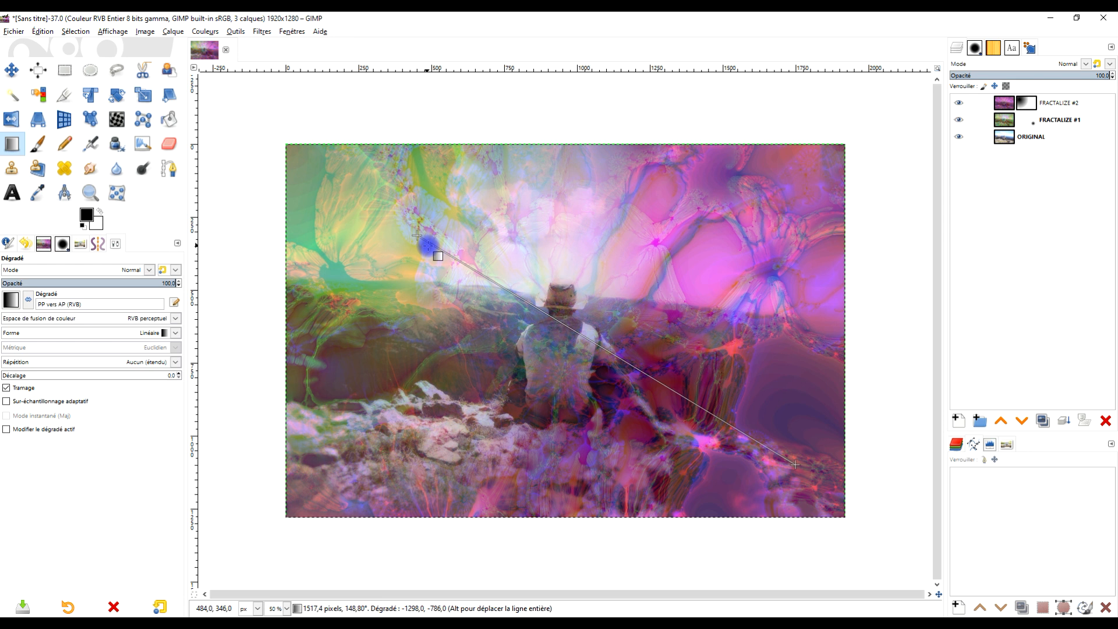
pyautogui.moveTo(428, 246)
pyautogui.mouseDown()
pyautogui.moveTo(498, 282)
pyautogui.moveTo(448, 248)
pyautogui.mouseUp()
pyautogui.moveTo(795, 466); pyautogui.dragTo(833, 488)
pyautogui.press('Return')
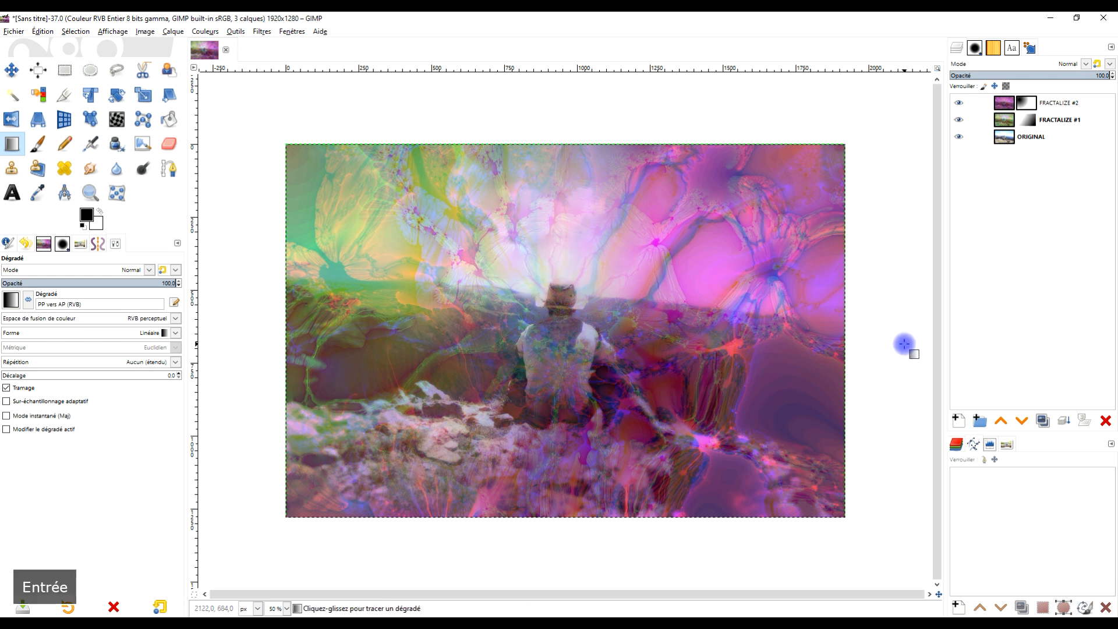